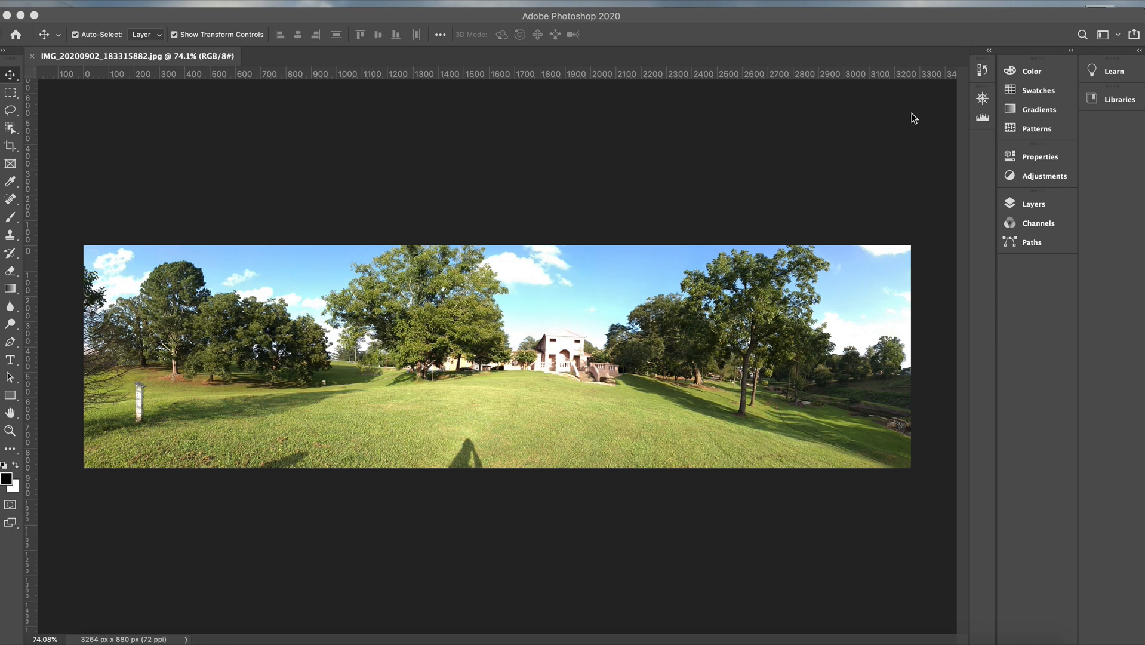
Step: Zoom in on the panorama with the Navigator, pan to its right end, and zoom back out to about 90%
click(983, 100)
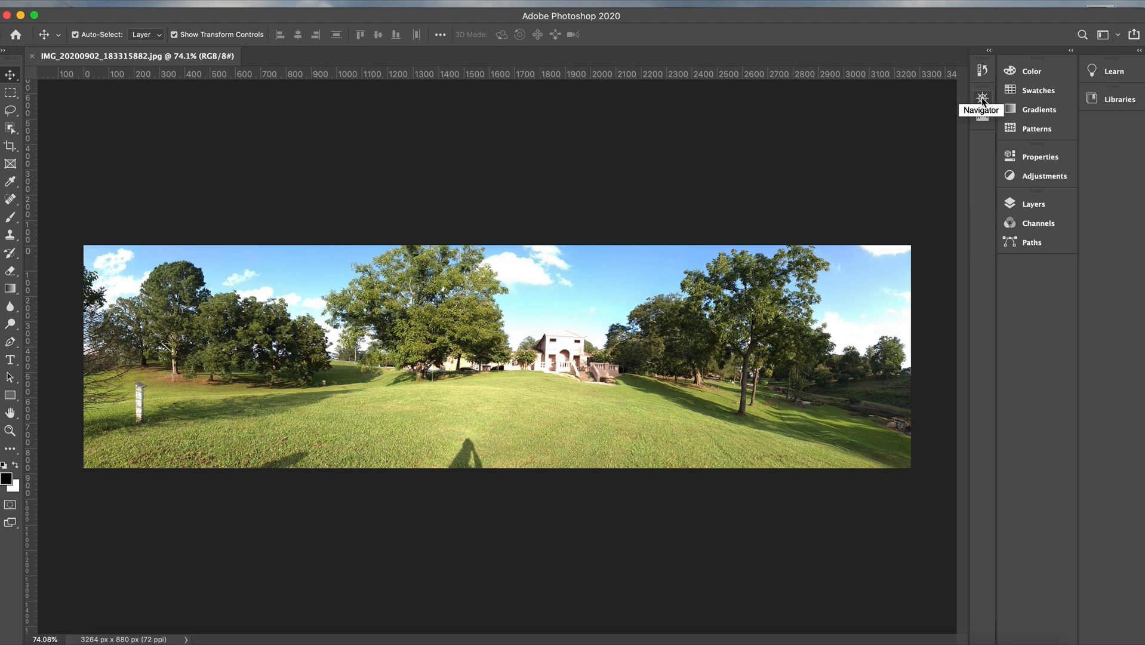
click(983, 100)
drag(909, 184, 912, 179)
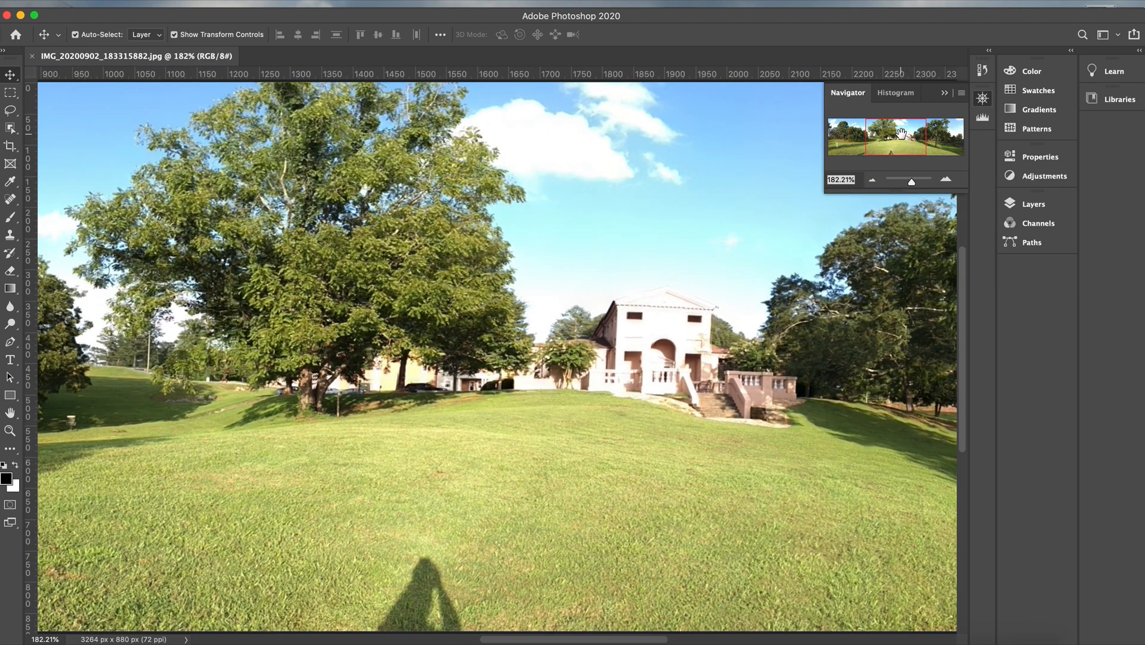
drag(903, 133, 952, 129)
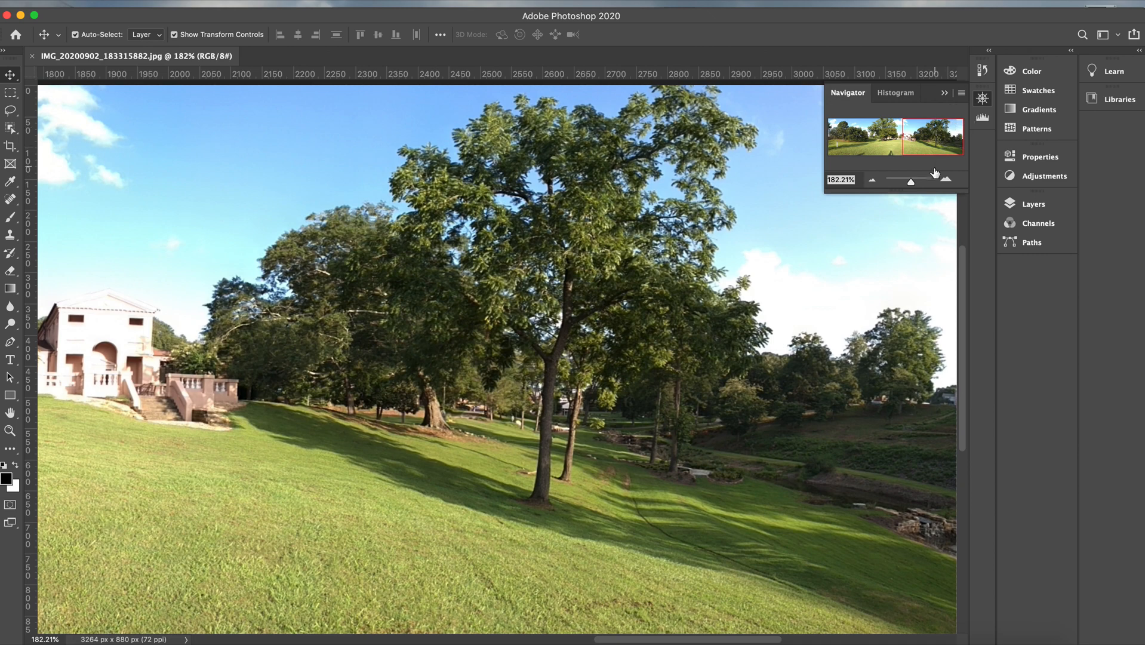
drag(912, 181, 908, 181)
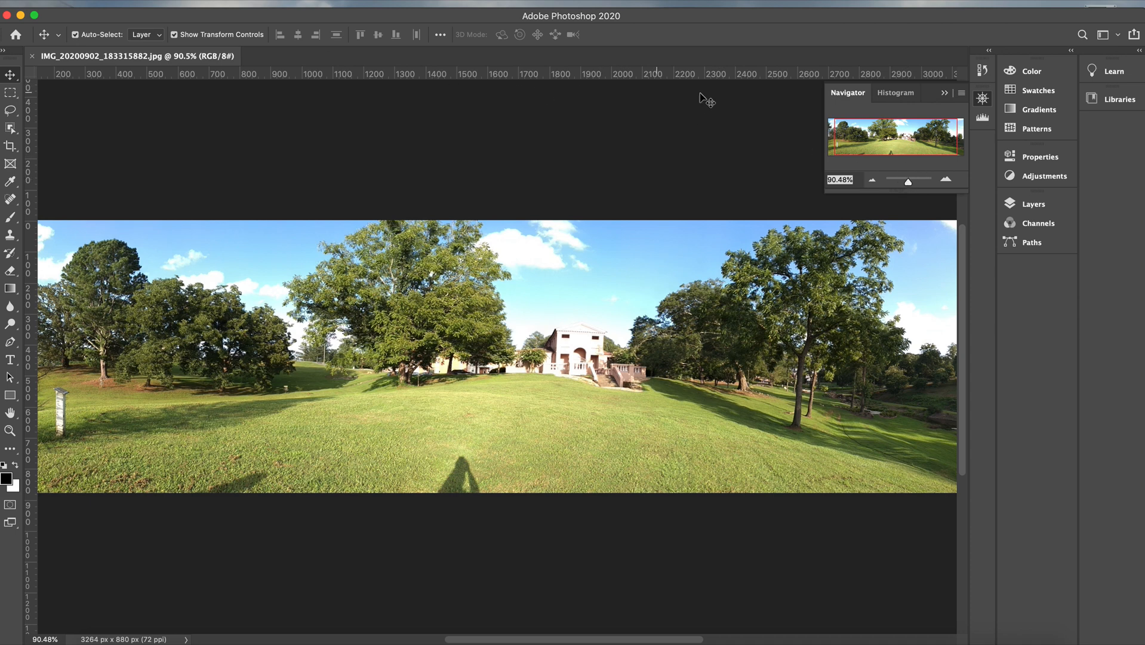
click(942, 94)
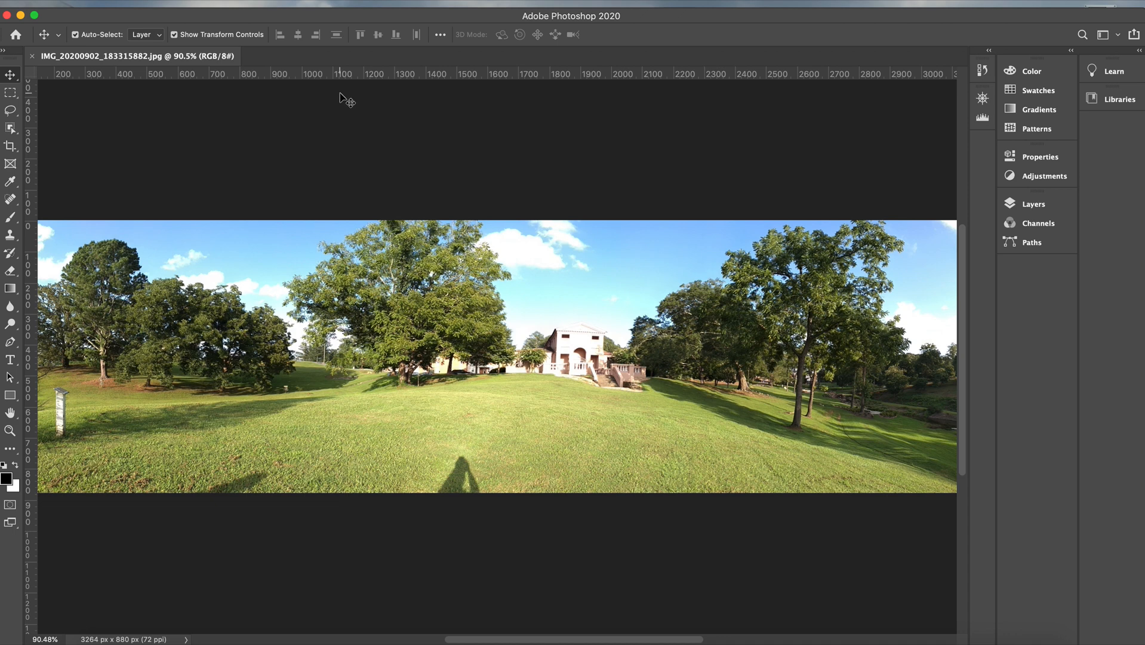
Step: Flip the panorama's canvas vertically
click(158, 0)
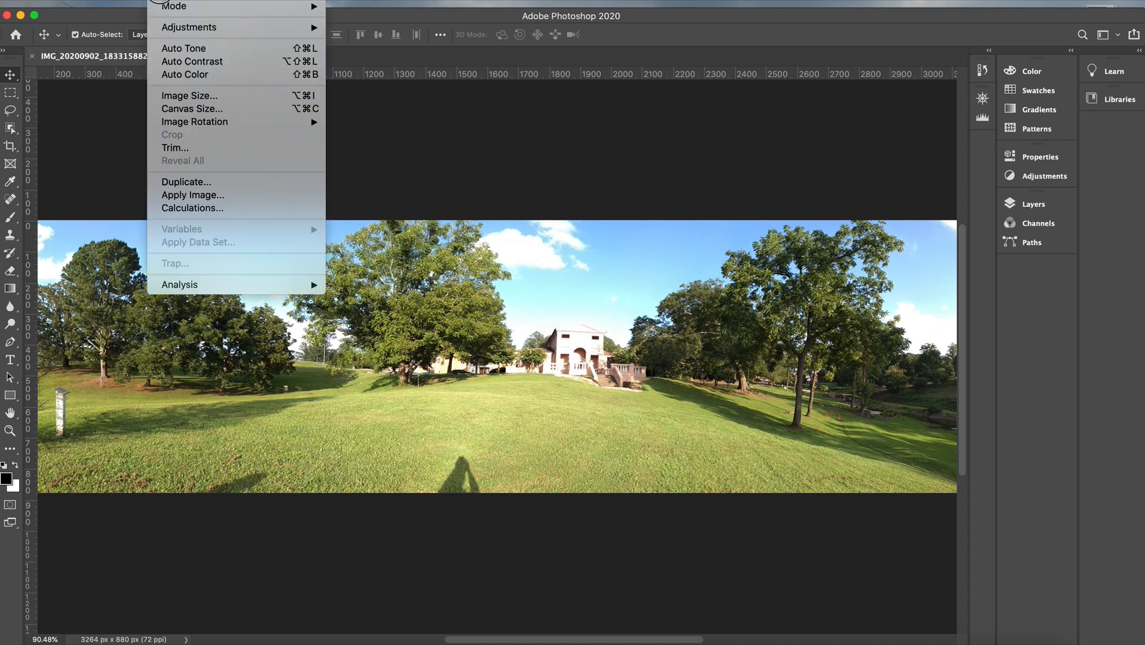
mouse_move(132, 1)
mouse_move(170, 120)
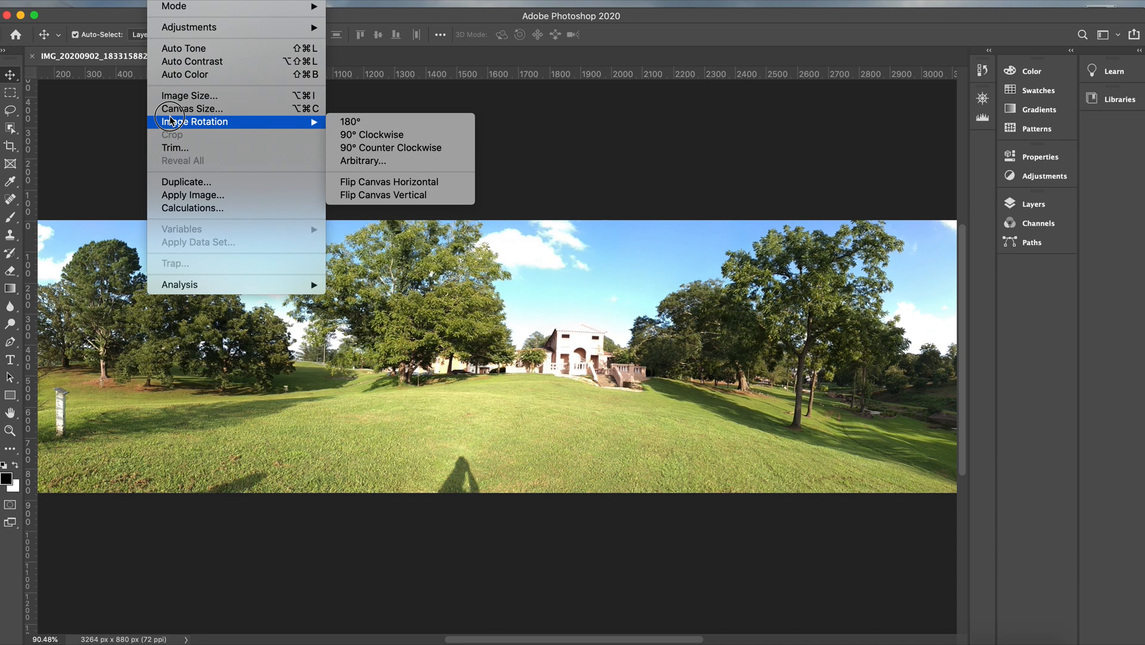
click(353, 195)
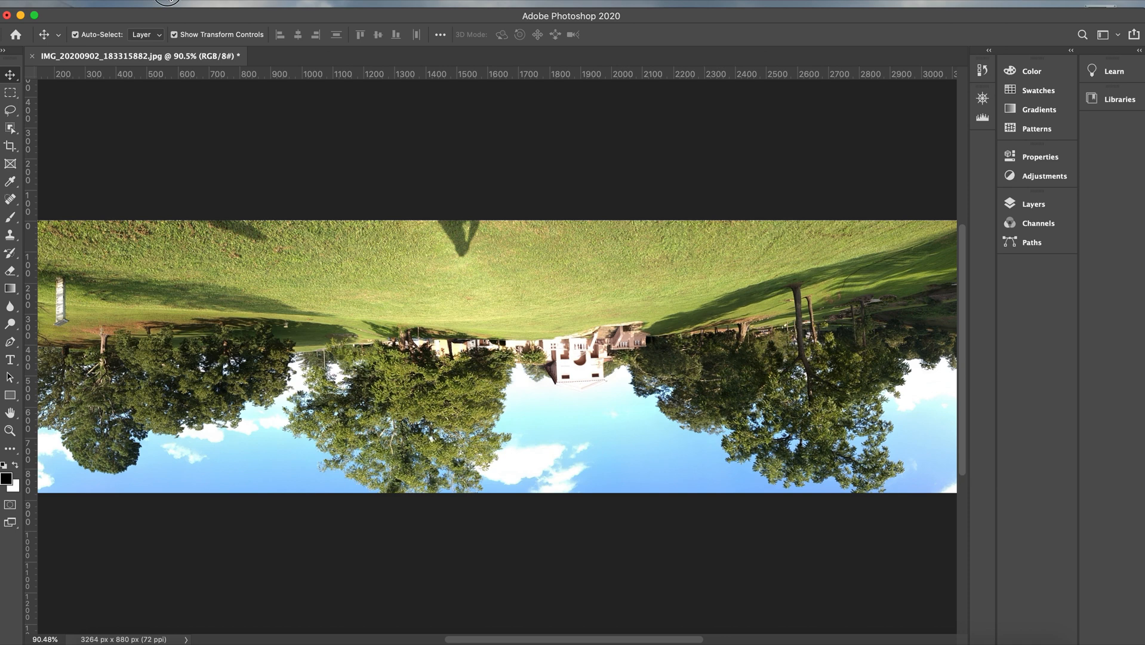
Step: Resize the flipped image to 2400 × 2400 pixels with the width and height proportions unlinked
click(167, 1)
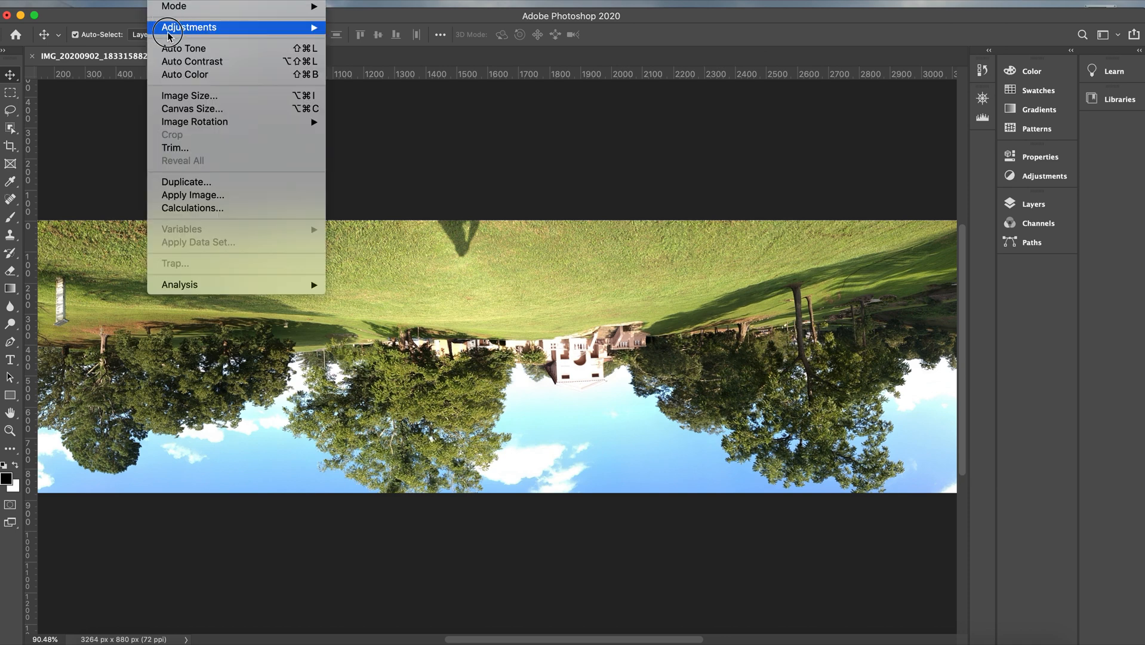
click(168, 96)
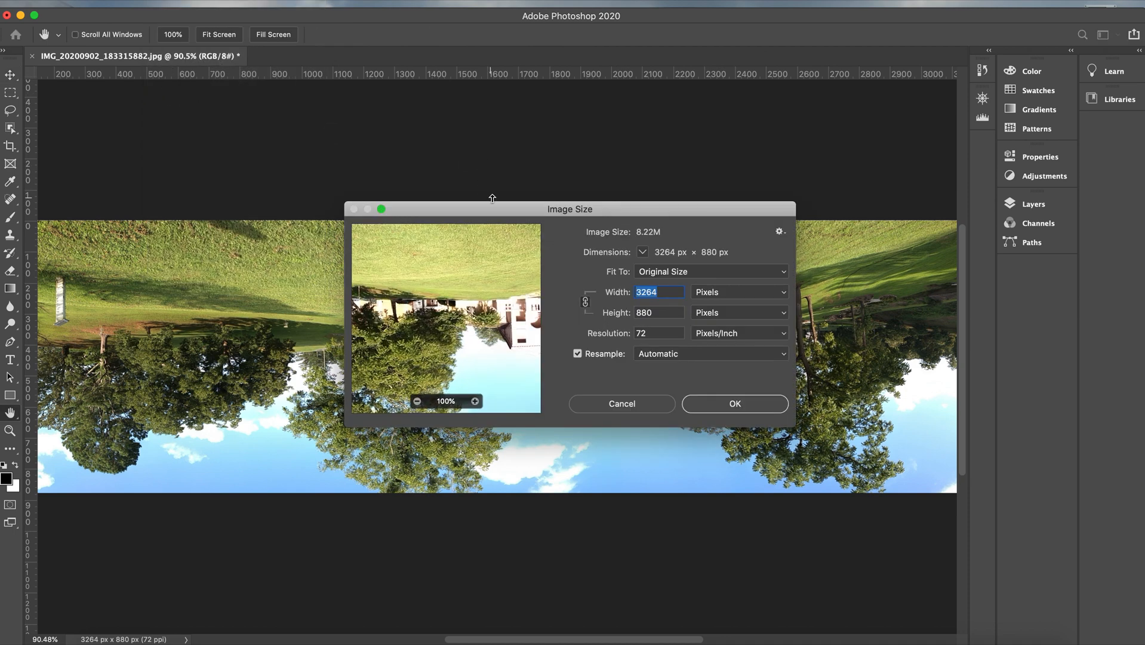
drag(495, 207, 504, 105)
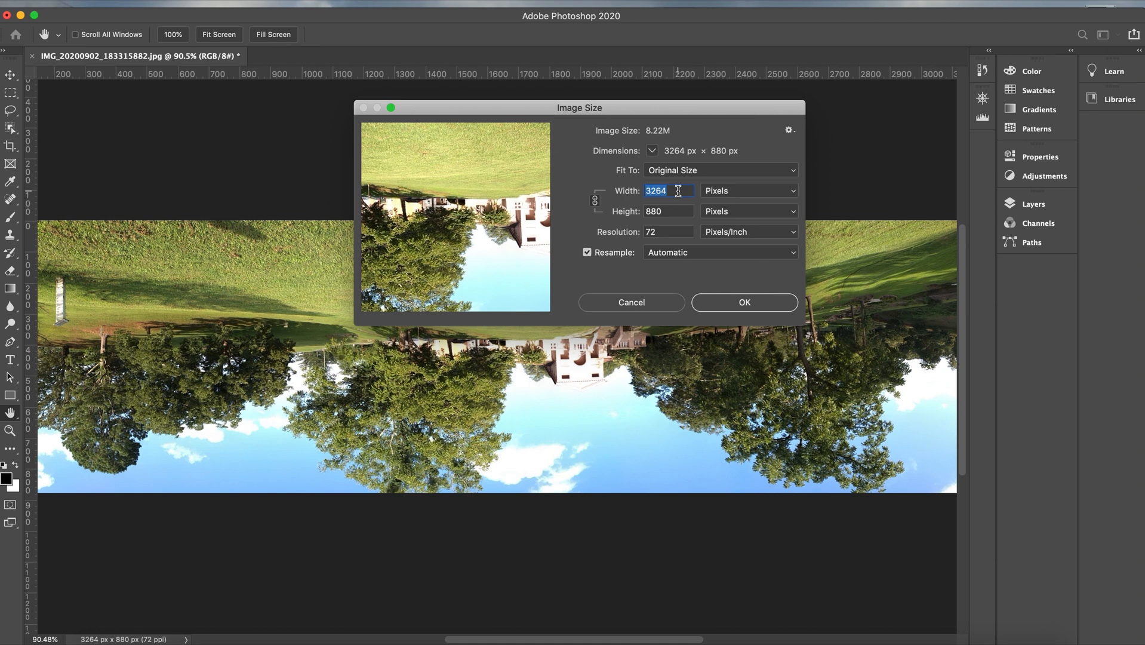
click(595, 202)
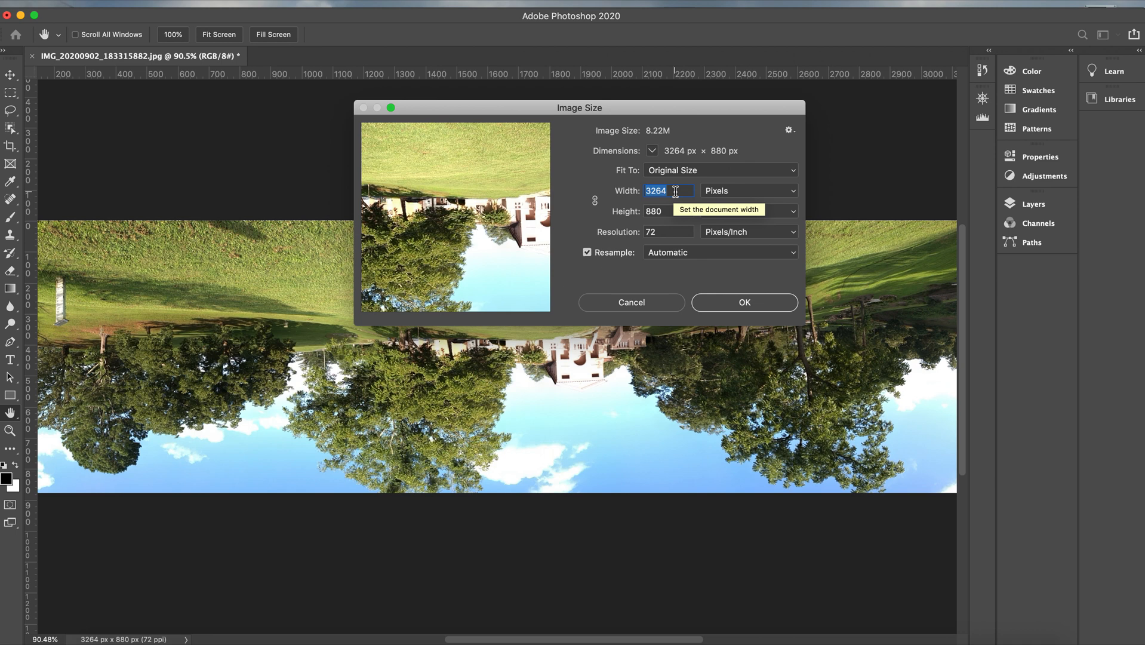
text(2400)
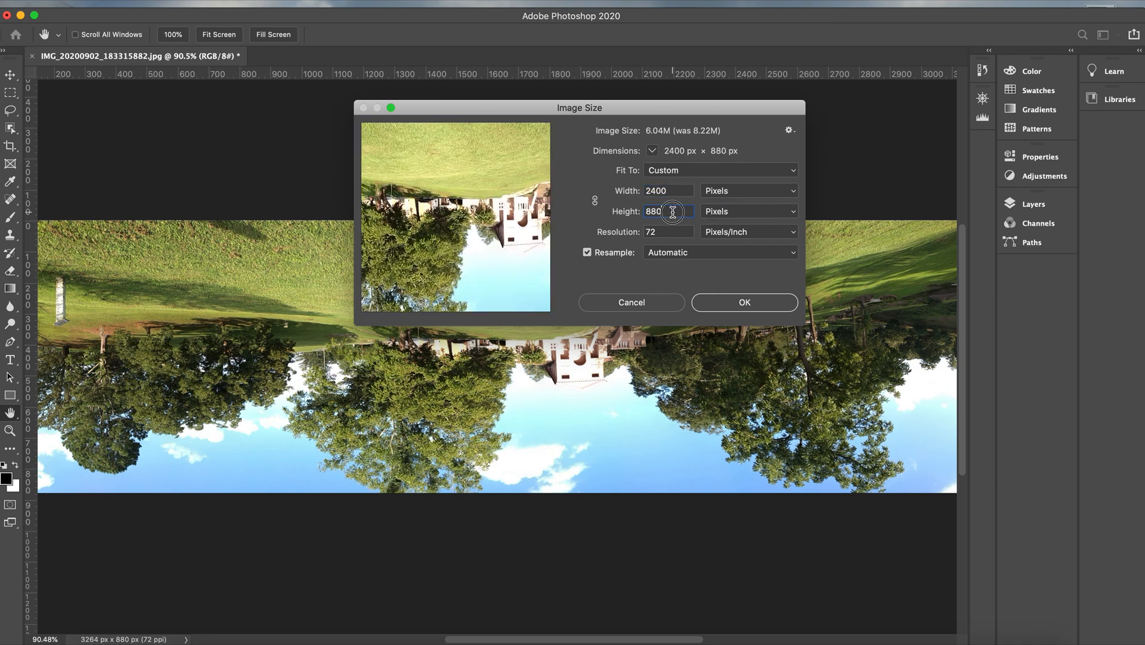
click(625, 214)
text(2400)
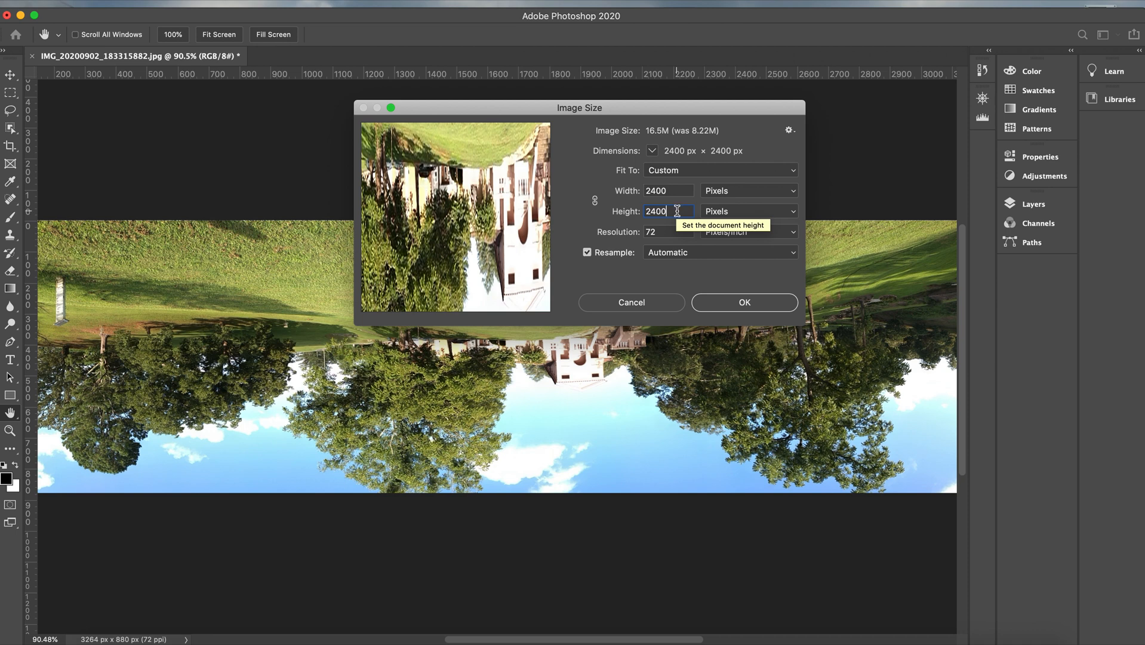
click(728, 302)
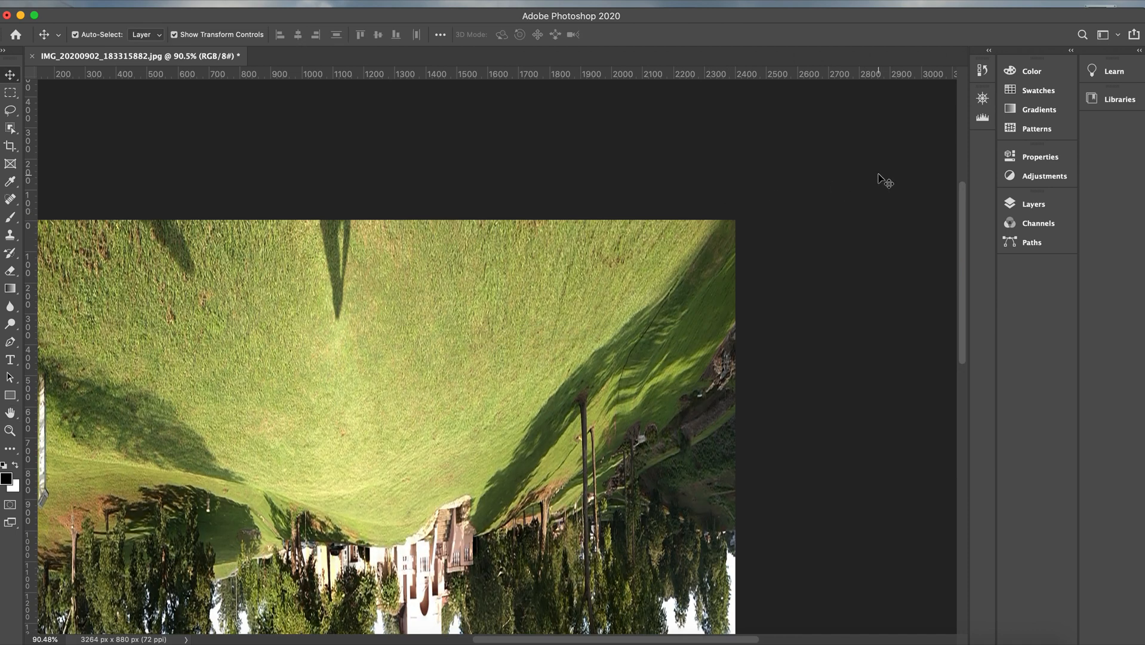
Step: Apply the Polar Coordinates distort filter to the square image with the Rectangular to Polar option
click(982, 101)
drag(894, 137, 908, 183)
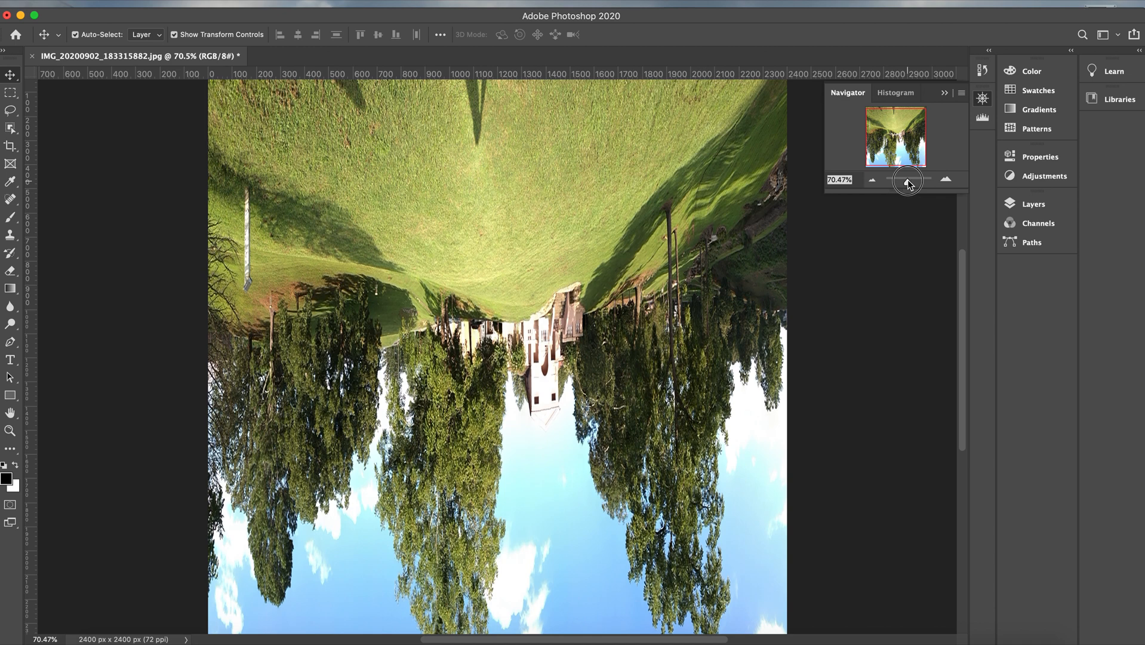
drag(908, 183, 908, 183)
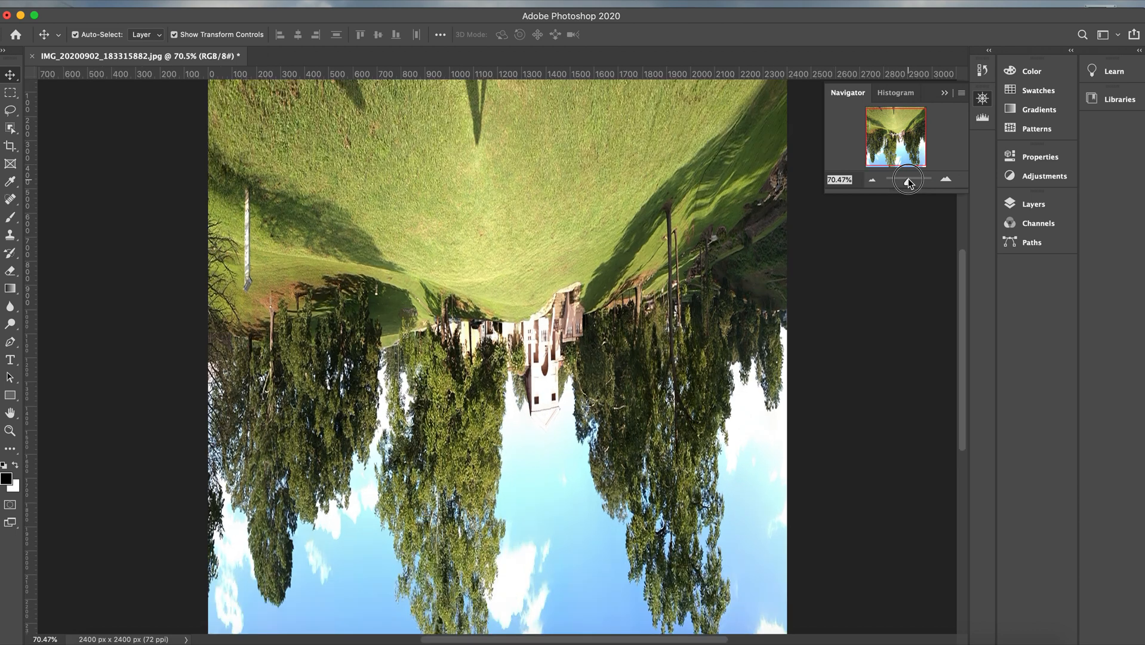
click(944, 93)
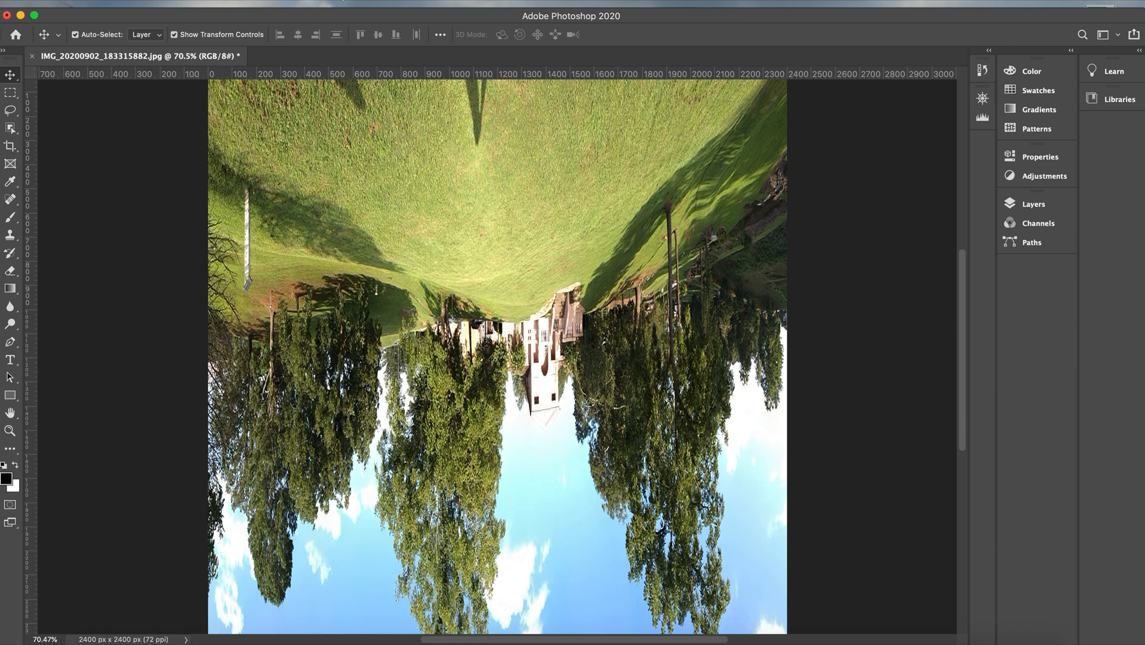
click(322, 2)
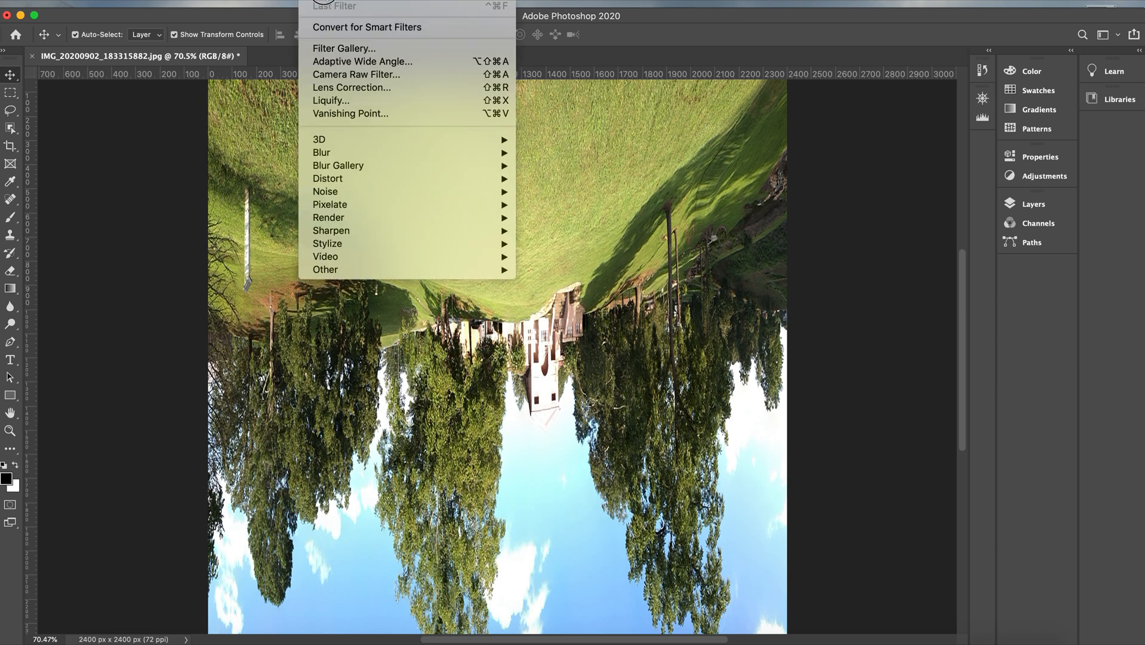
mouse_move(337, 178)
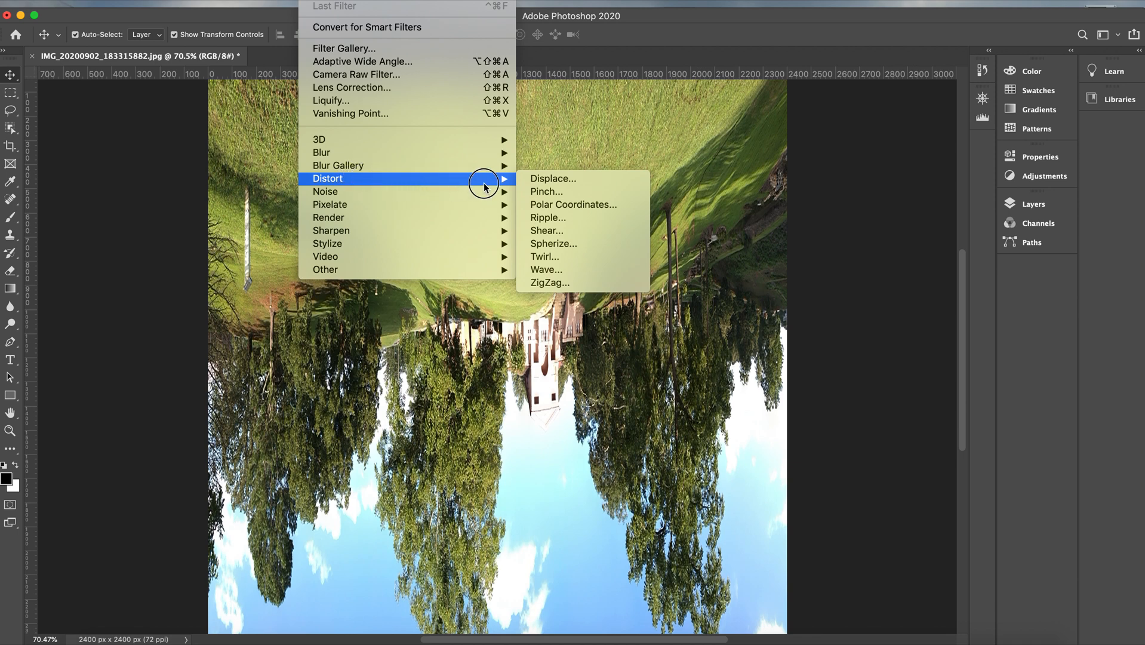
click(561, 204)
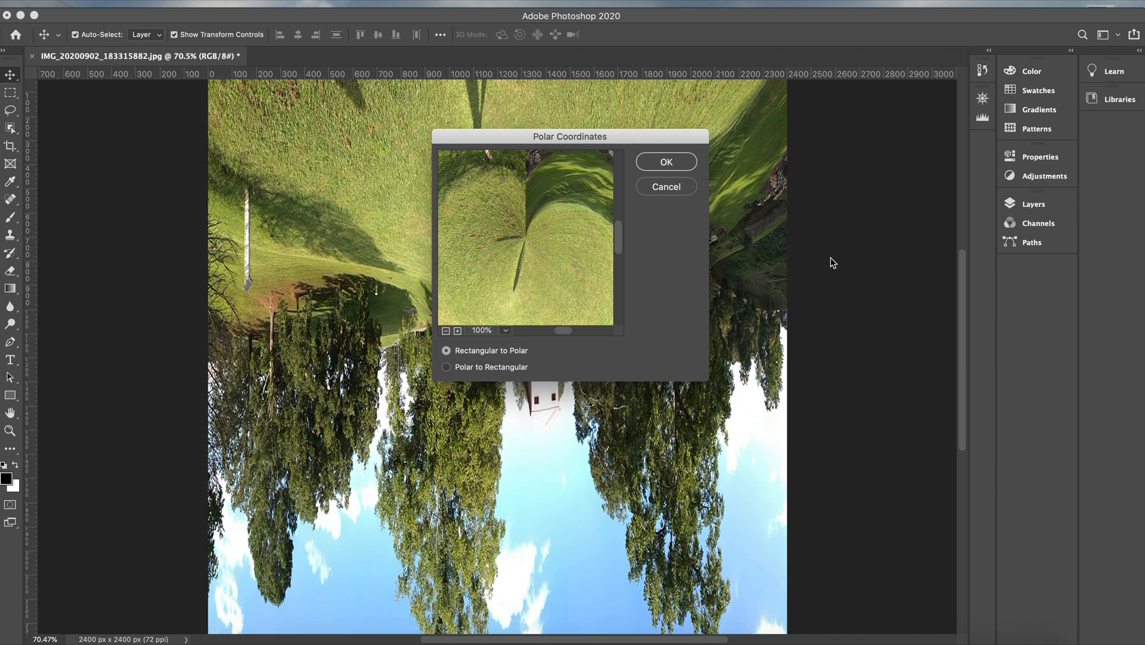
click(447, 330)
click(447, 330)
click(447, 330)
click(446, 330)
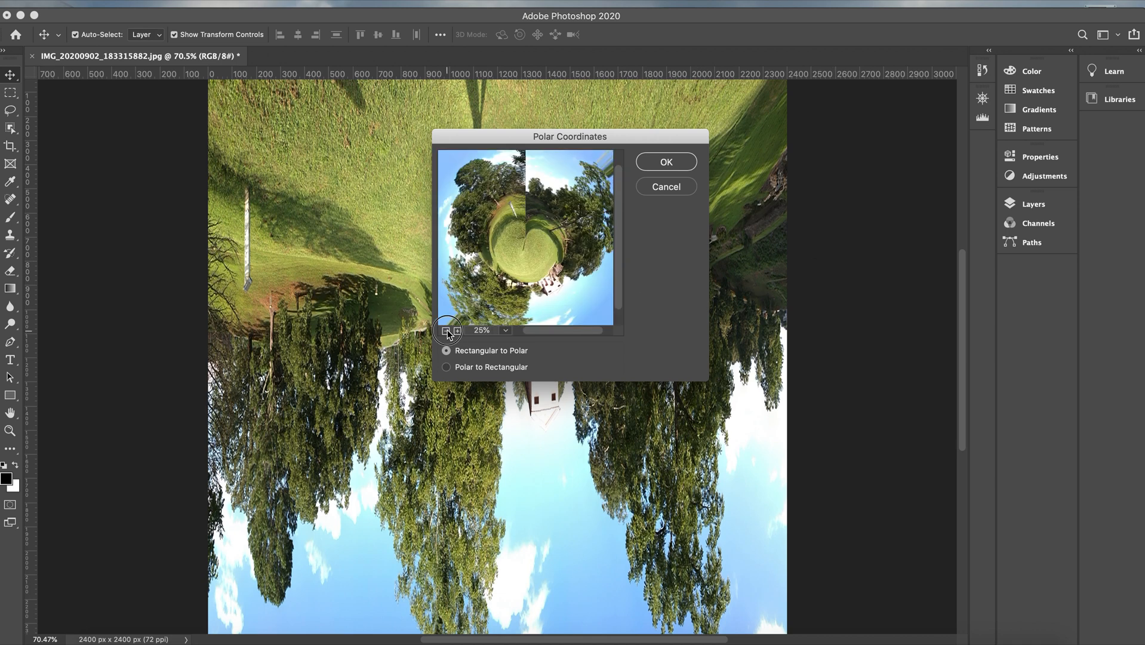
click(446, 330)
click(446, 330)
click(457, 330)
click(656, 164)
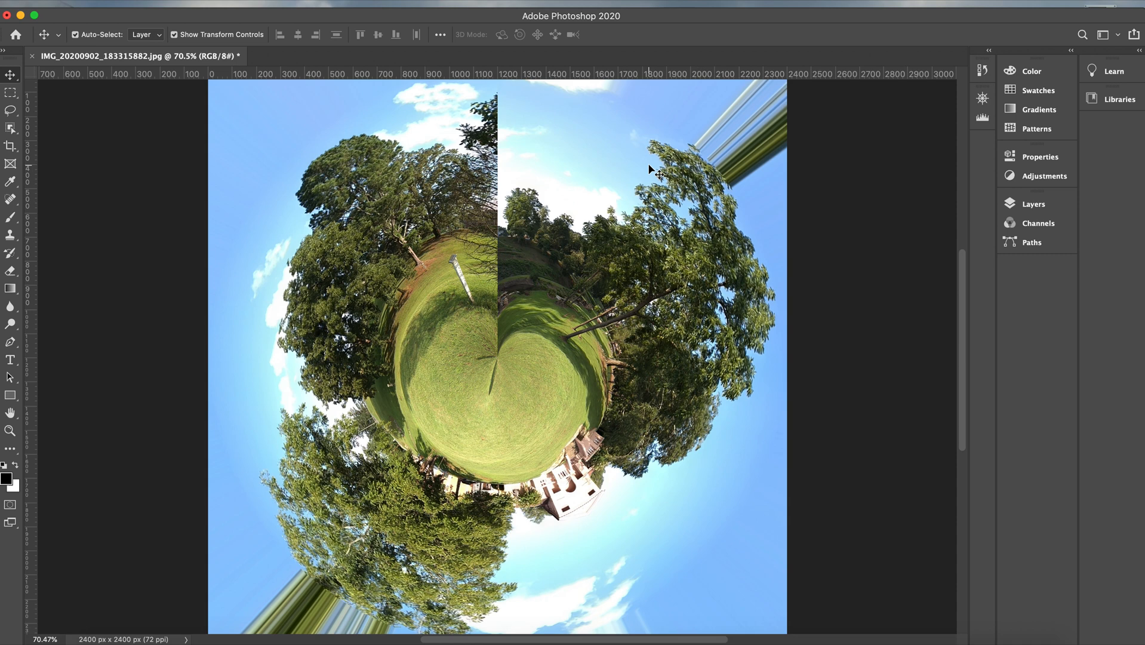